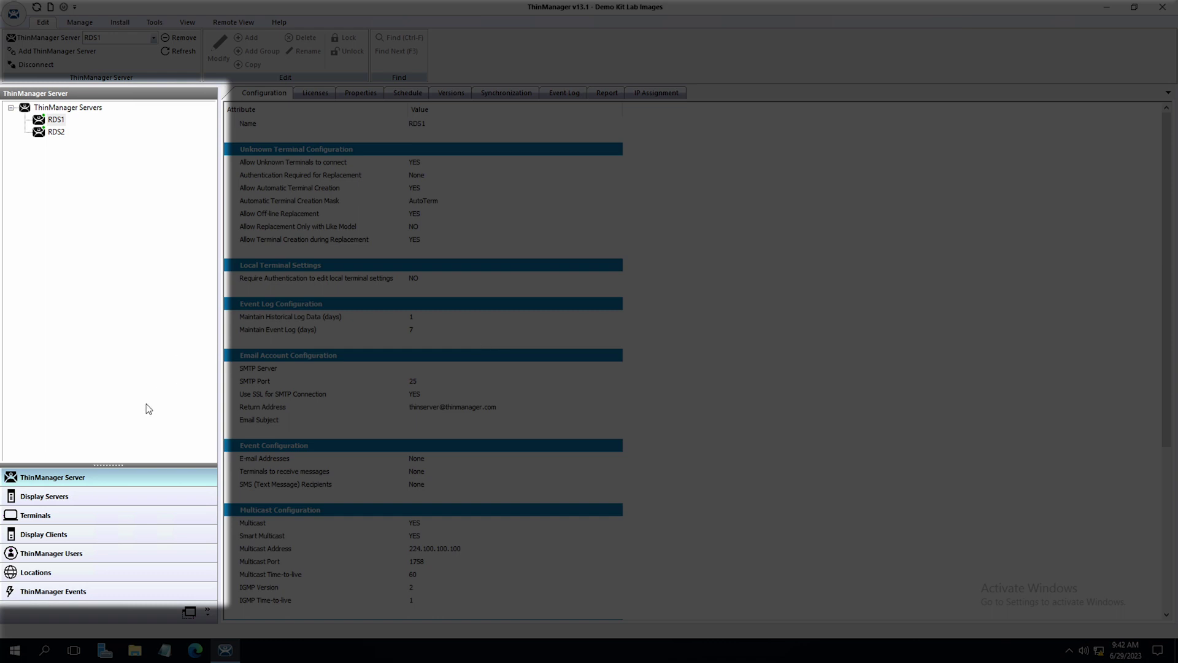
Open the User Configuration Wizard for the first Administrator-group user from ThinManager Users
left_click(106, 556)
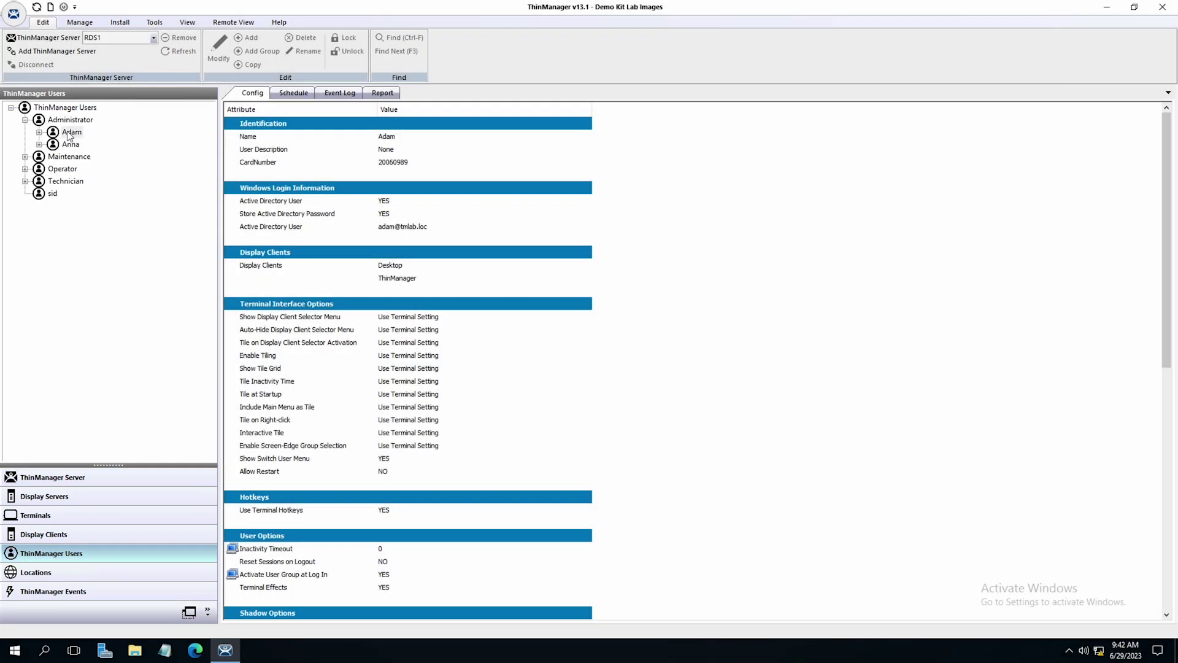
double_click(69, 136)
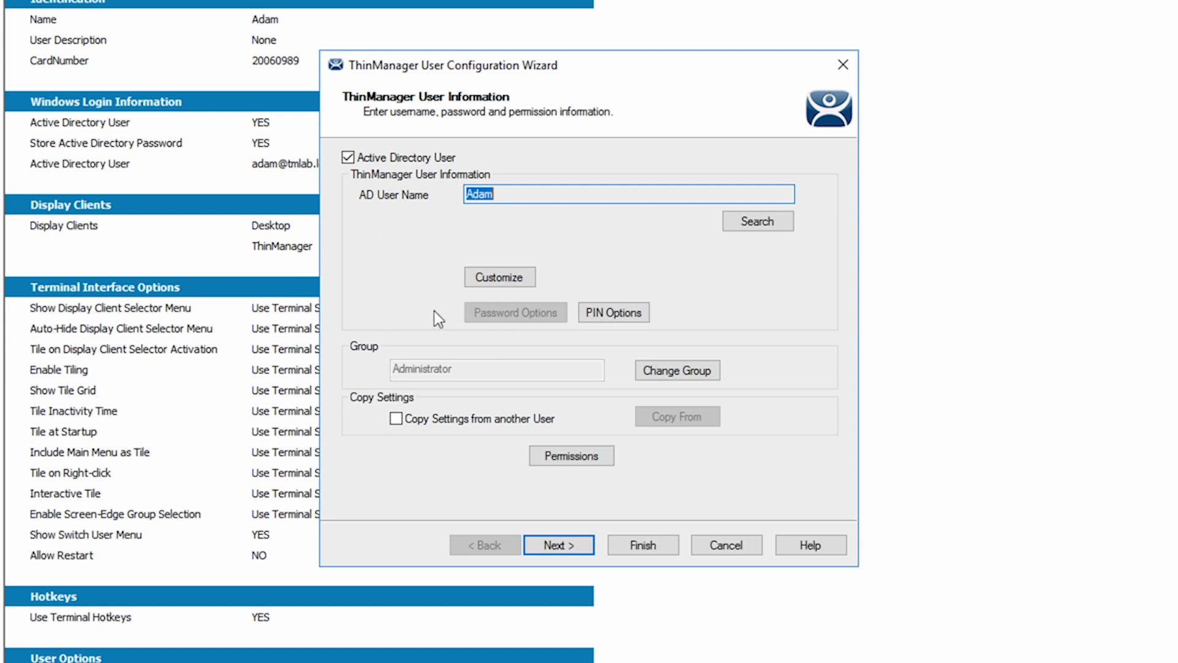
Clear Active Directory User so the account uses local user name and password fields
left_click(348, 159)
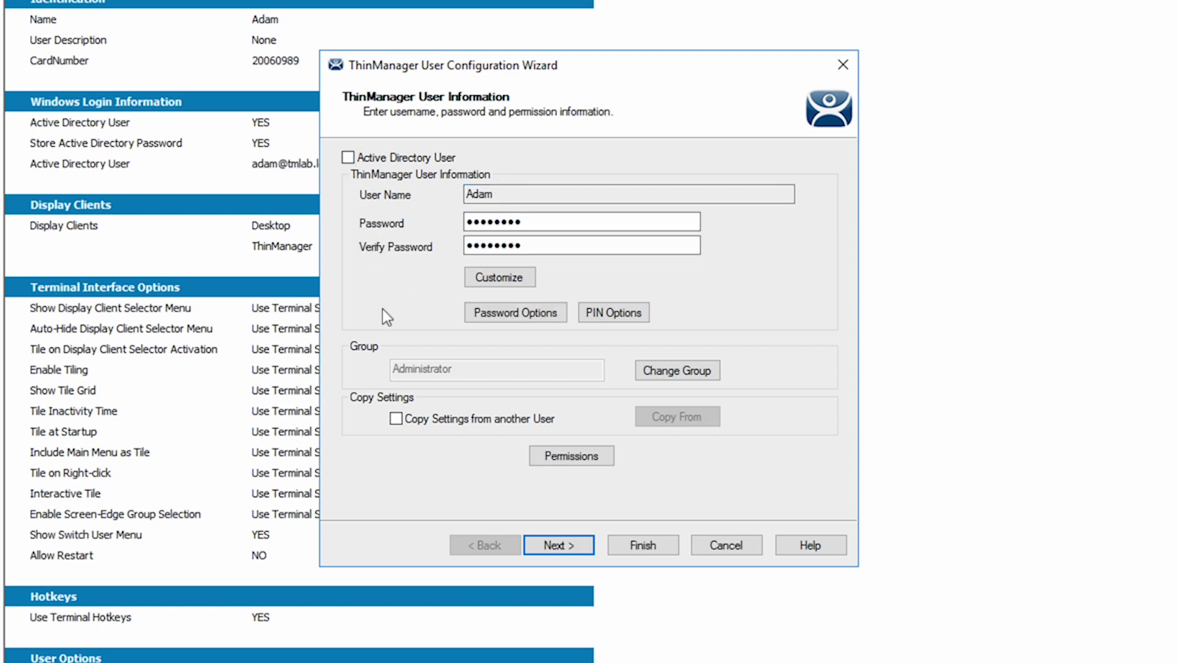
left_click(497, 313)
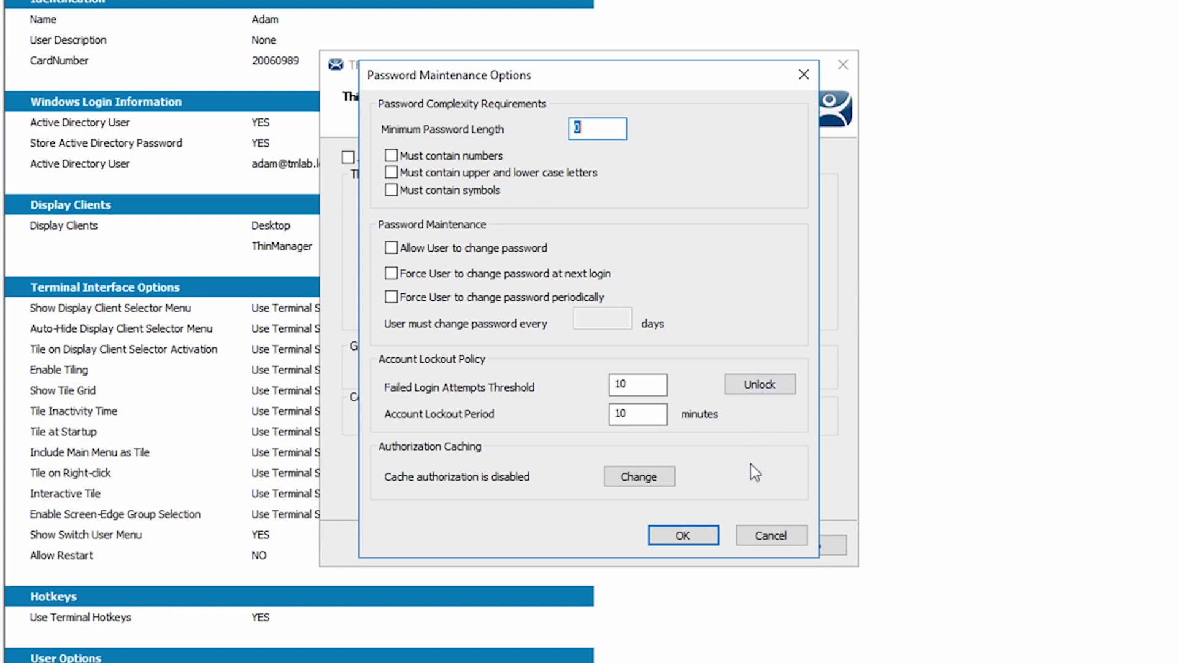
left_click(651, 480)
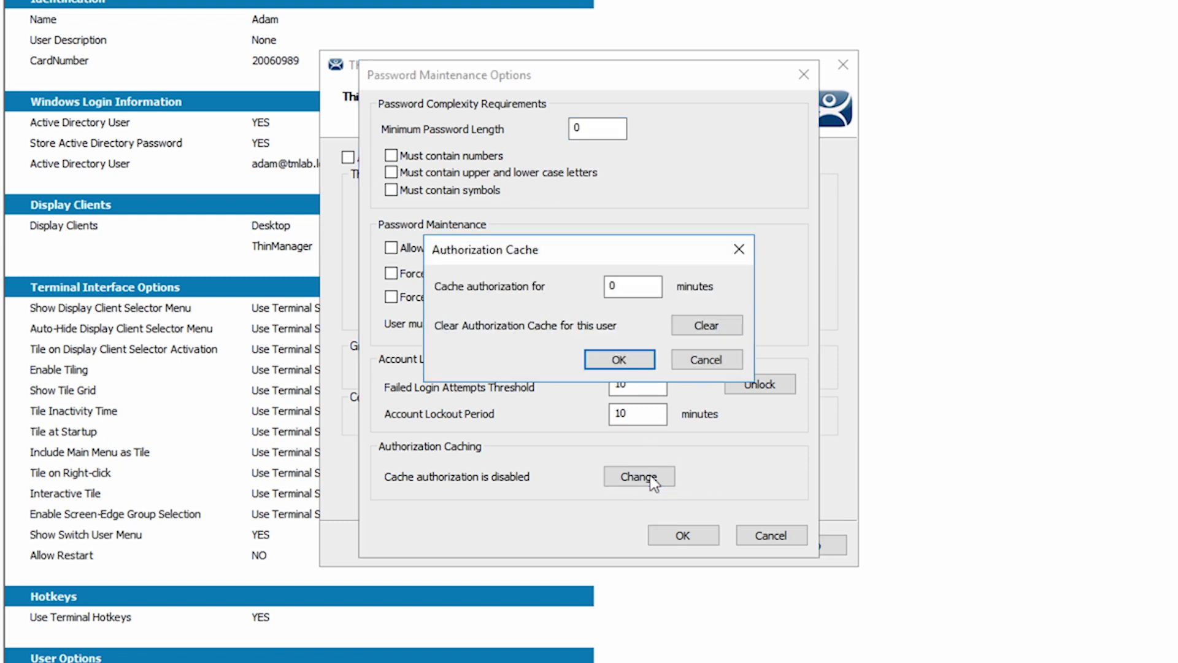
left_click(706, 360)
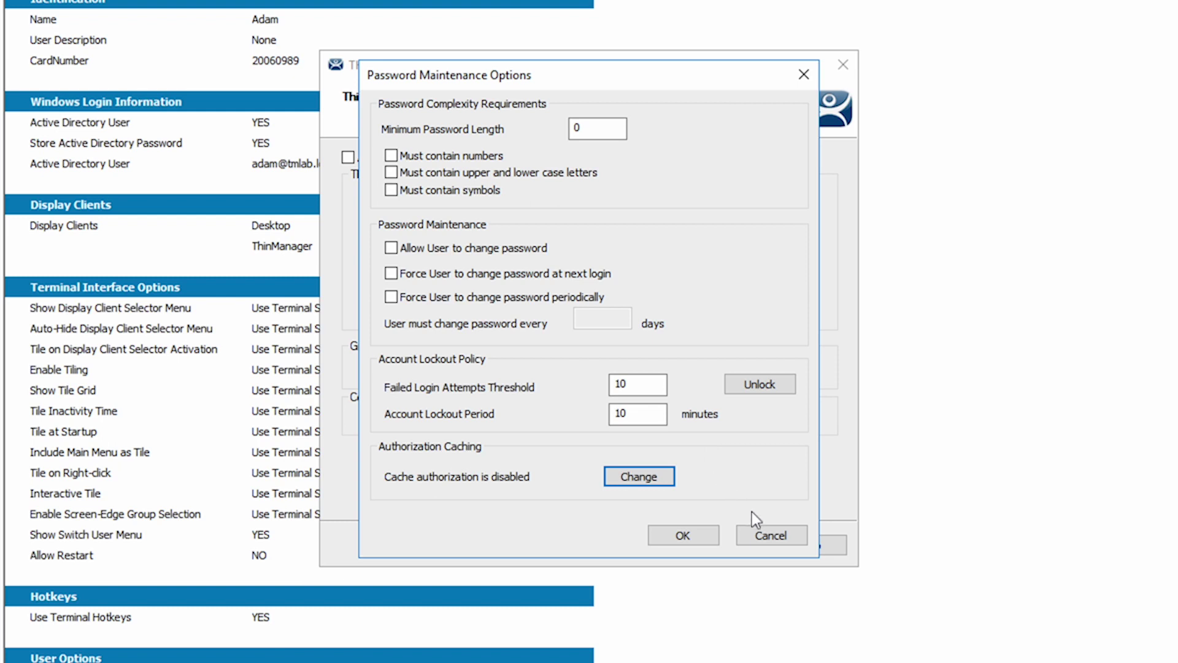
left_click(768, 530)
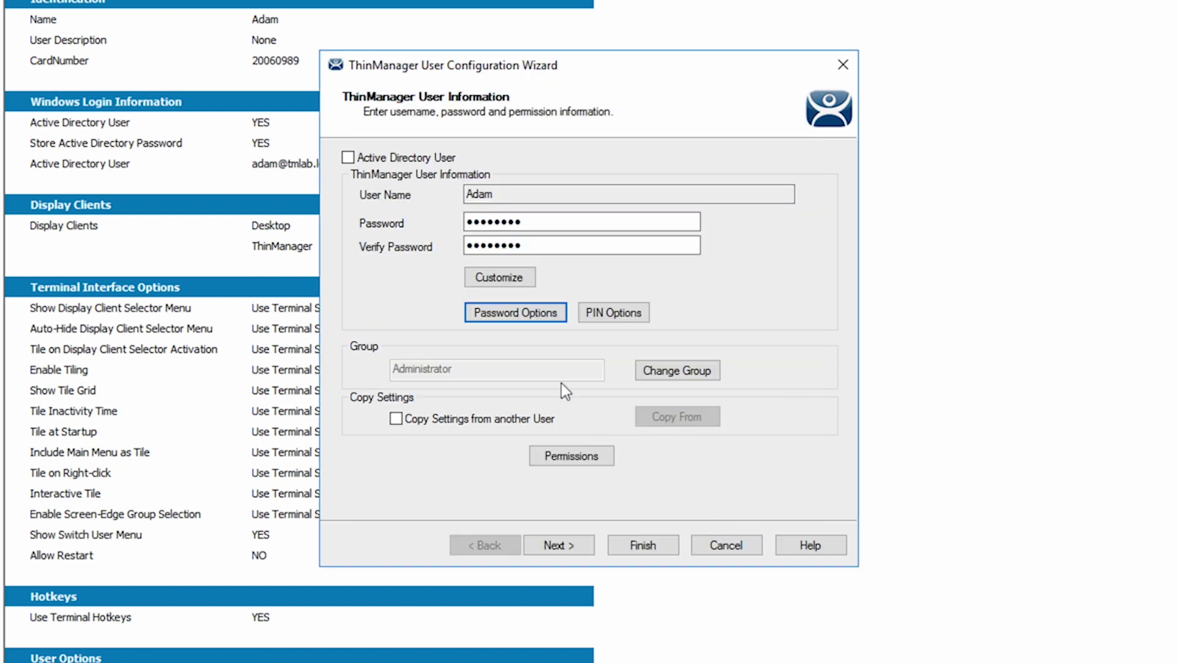
Re-enable Active Directory User and enter and verify a four-digit PIN in PIN Options
left_click(348, 158)
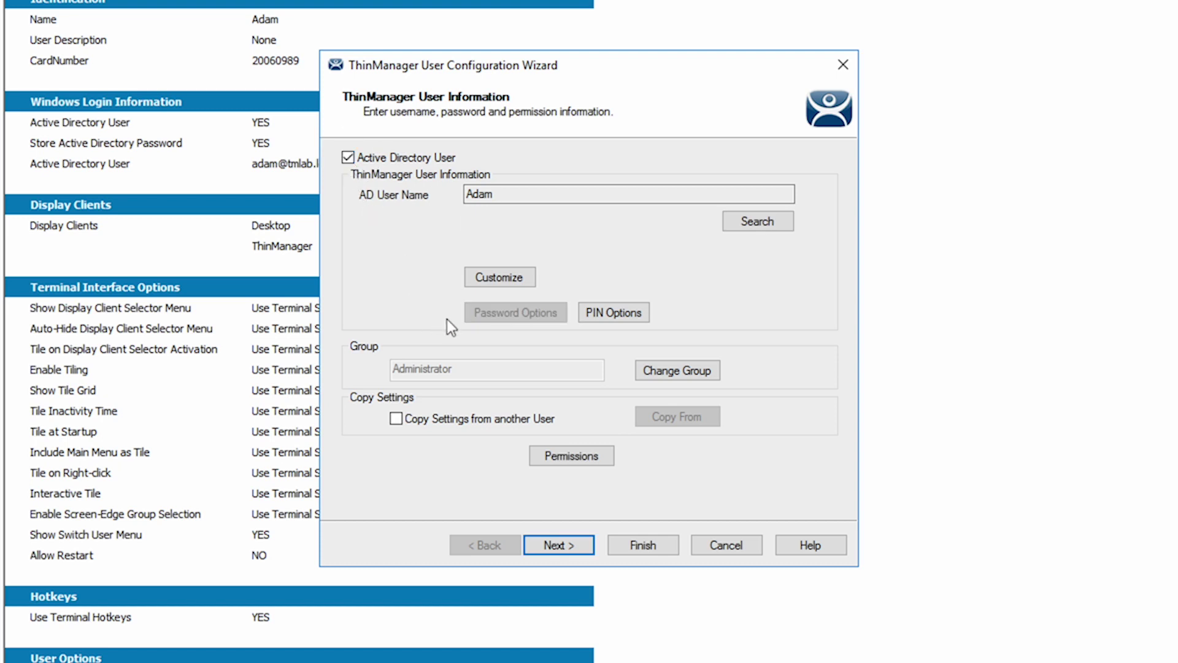
left_click(624, 315)
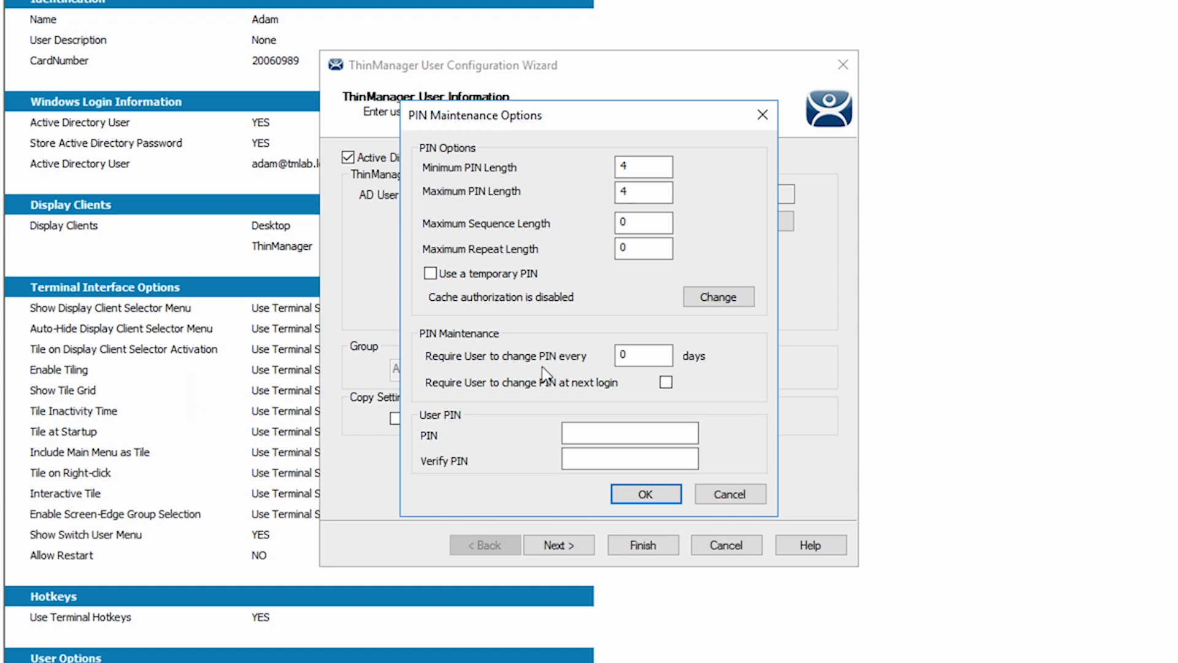
left_click(573, 434)
type("12341234")
left_click(629, 492)
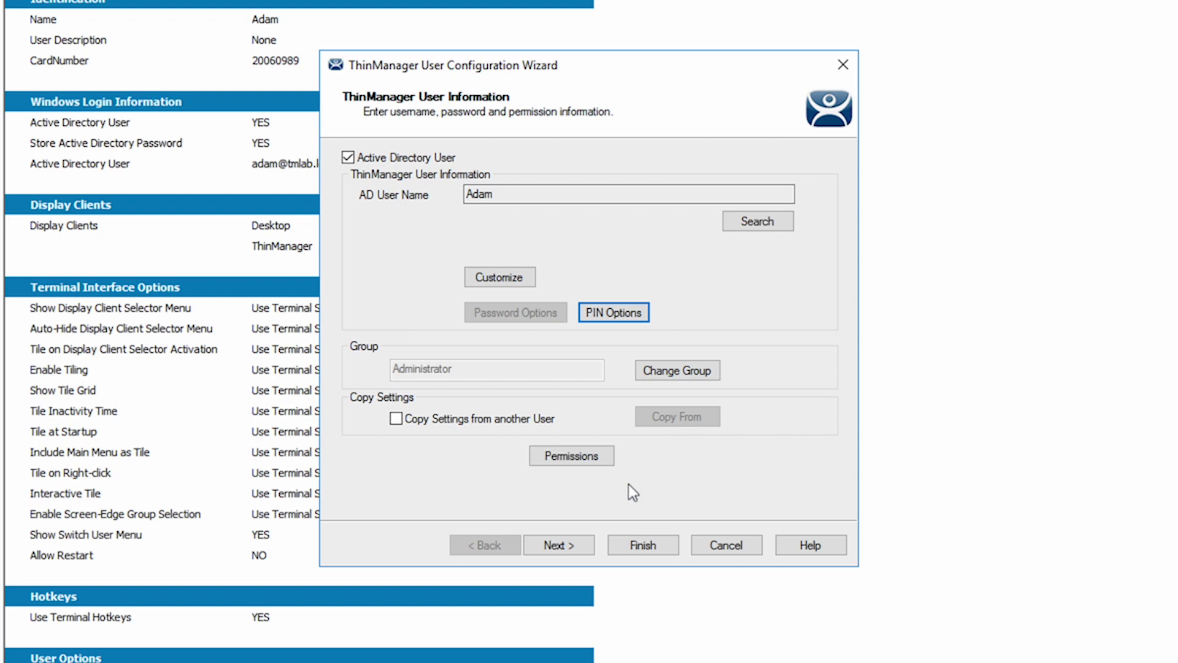
On the Card / Badge page, replace the manual-login password prompt with a PIN prompt and accept Login Methods
left_click(560, 546)
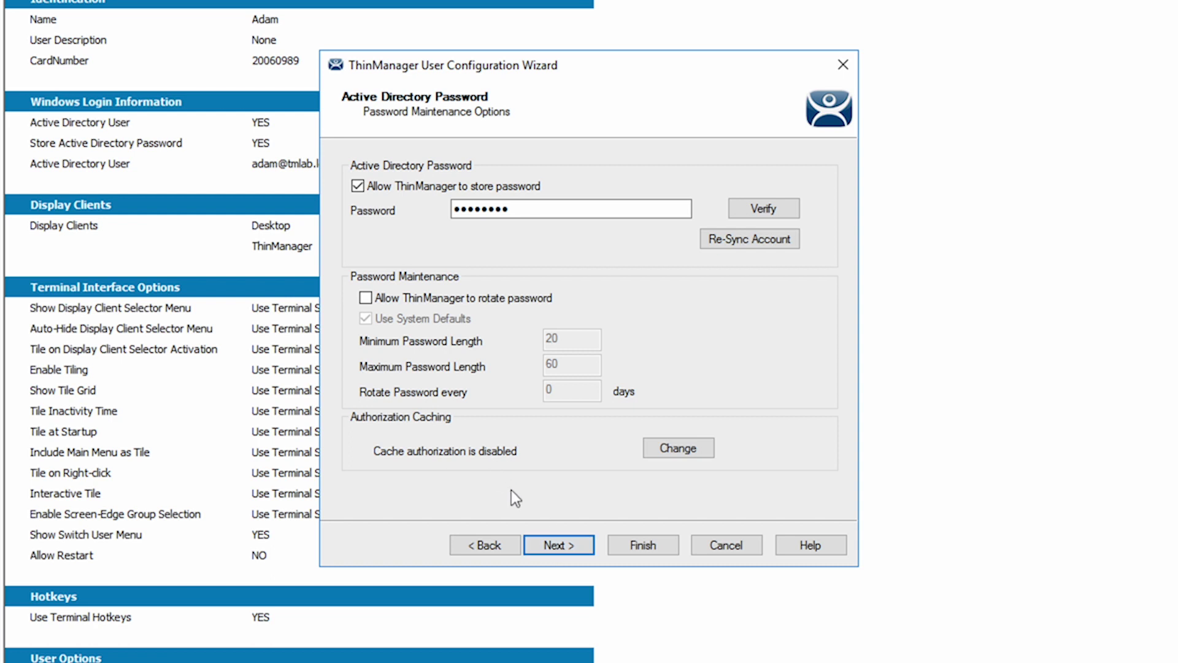
left_click(568, 538)
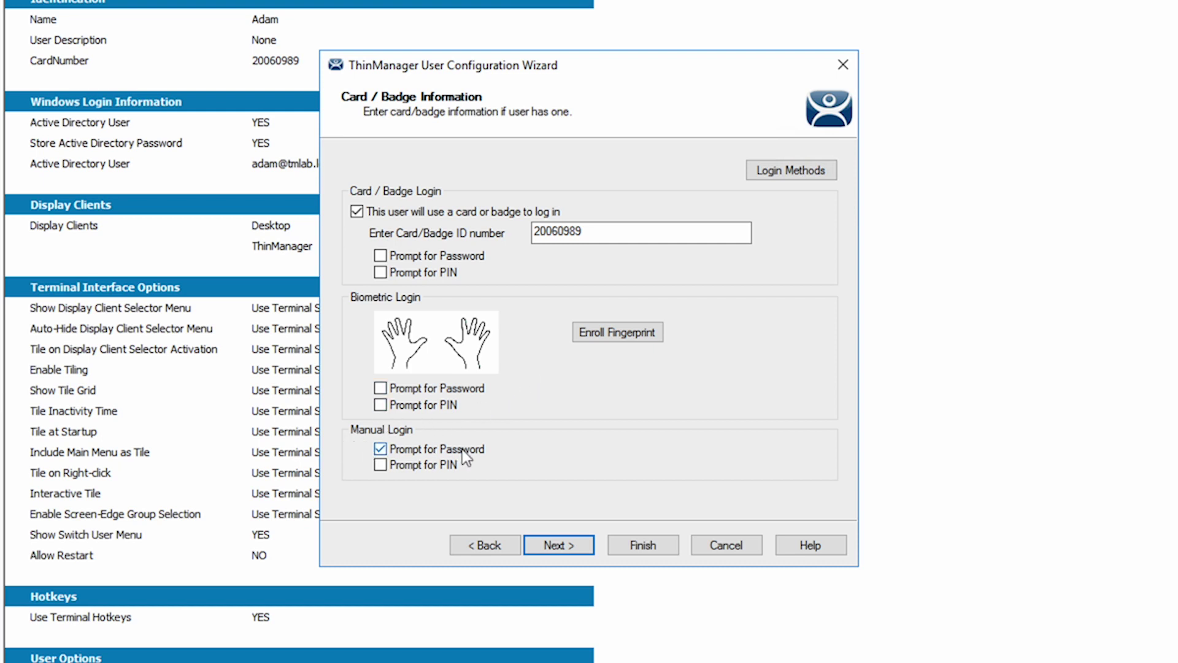
left_click(380, 449)
left_click(792, 169)
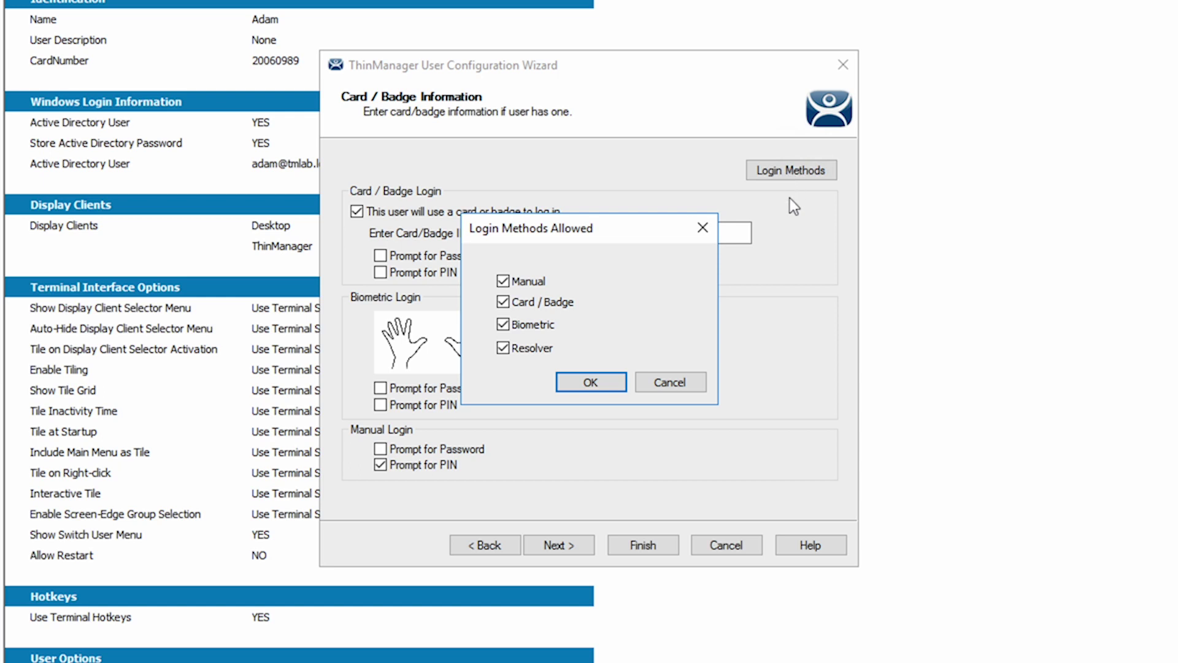
left_click(585, 380)
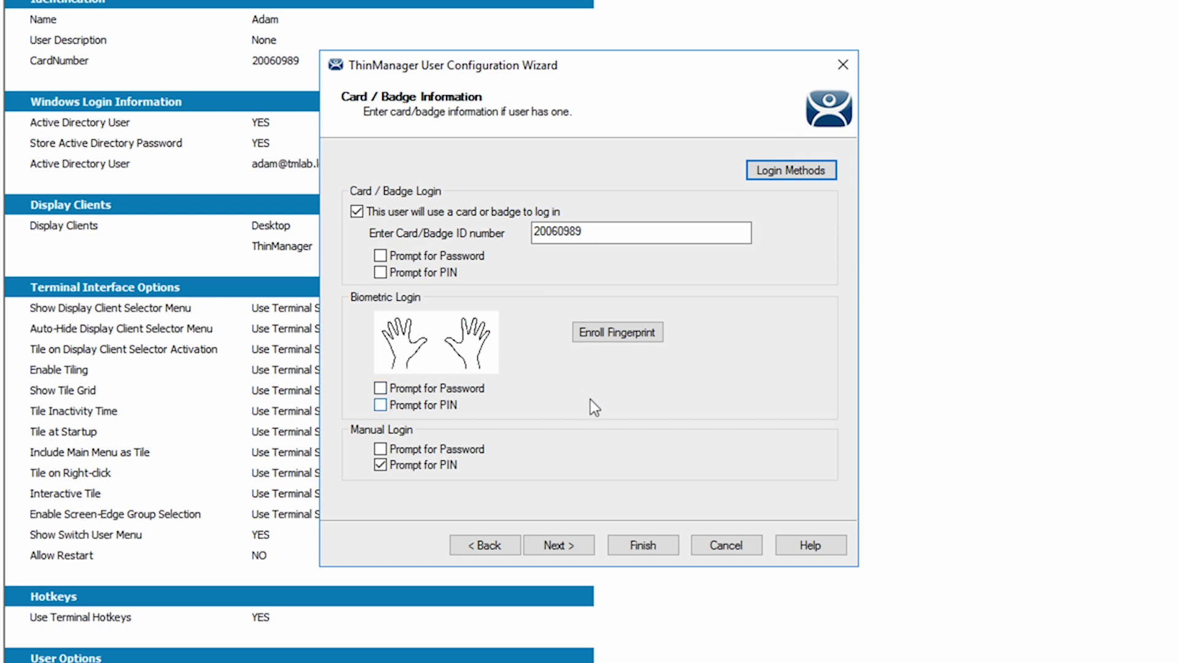
Finish the user wizard and switch to the Terminals section showing 6300T
left_click(641, 542)
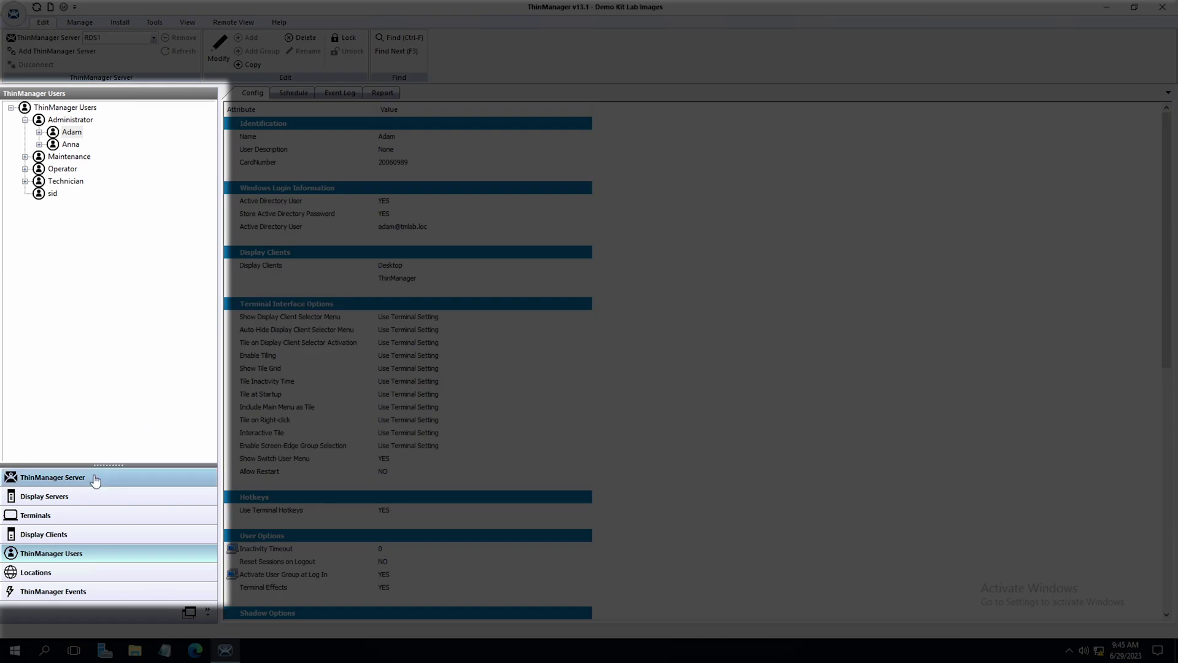
left_click(83, 518)
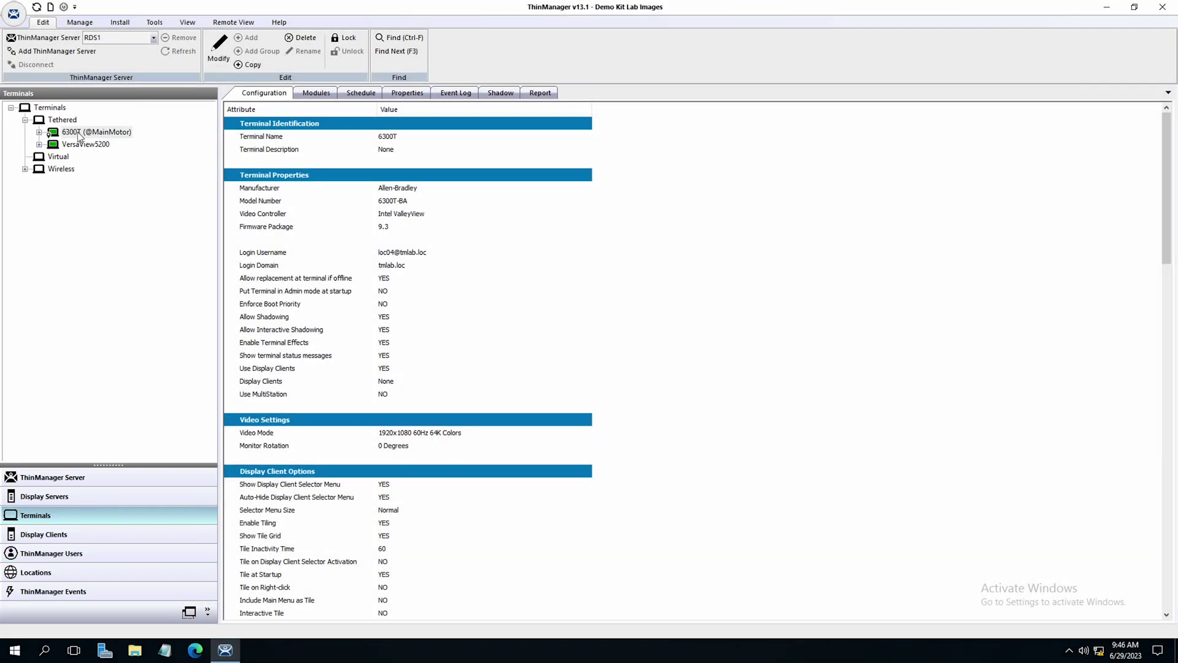
Set terminal 6300T's Login Requirements to Prompt for PIN instead of Prompt for Password
double_click(78, 132)
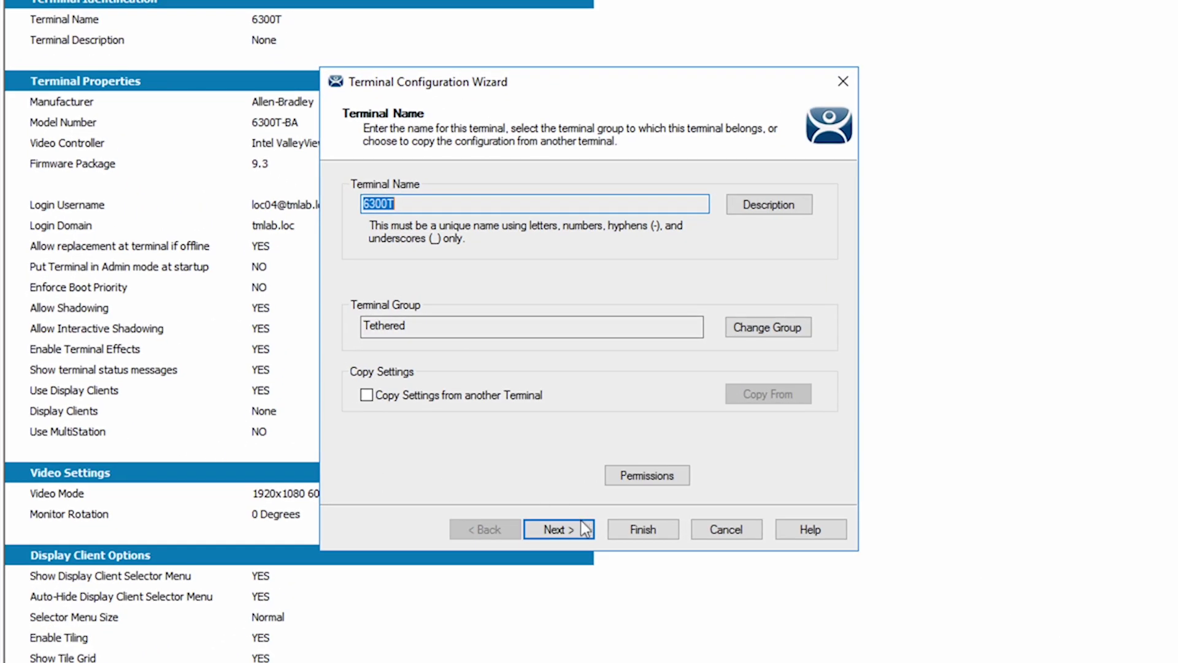
left_click(562, 533)
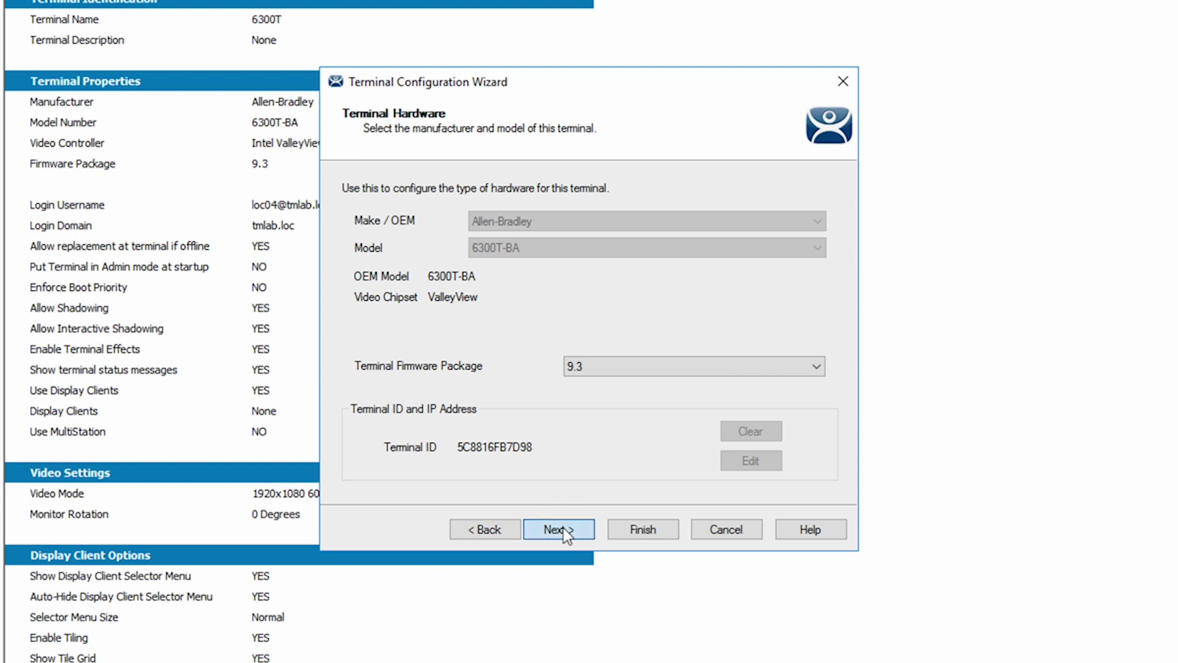
left_click(562, 531)
left_click(563, 530)
left_click(564, 531)
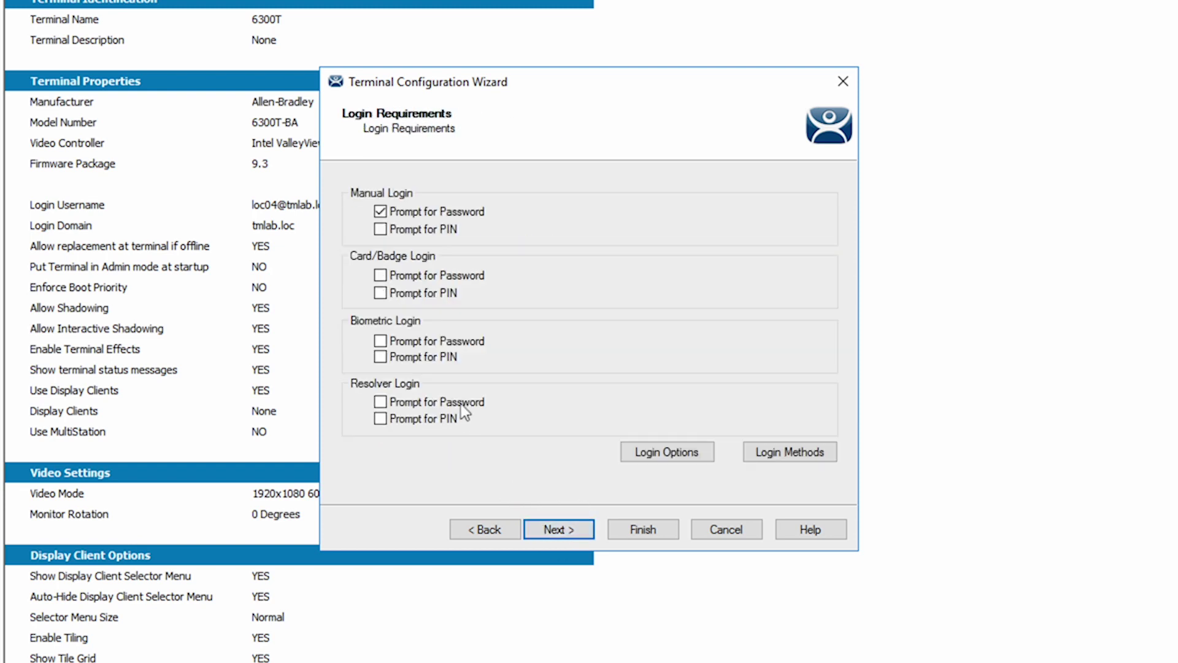
left_click(381, 212)
left_click(381, 230)
left_click(643, 529)
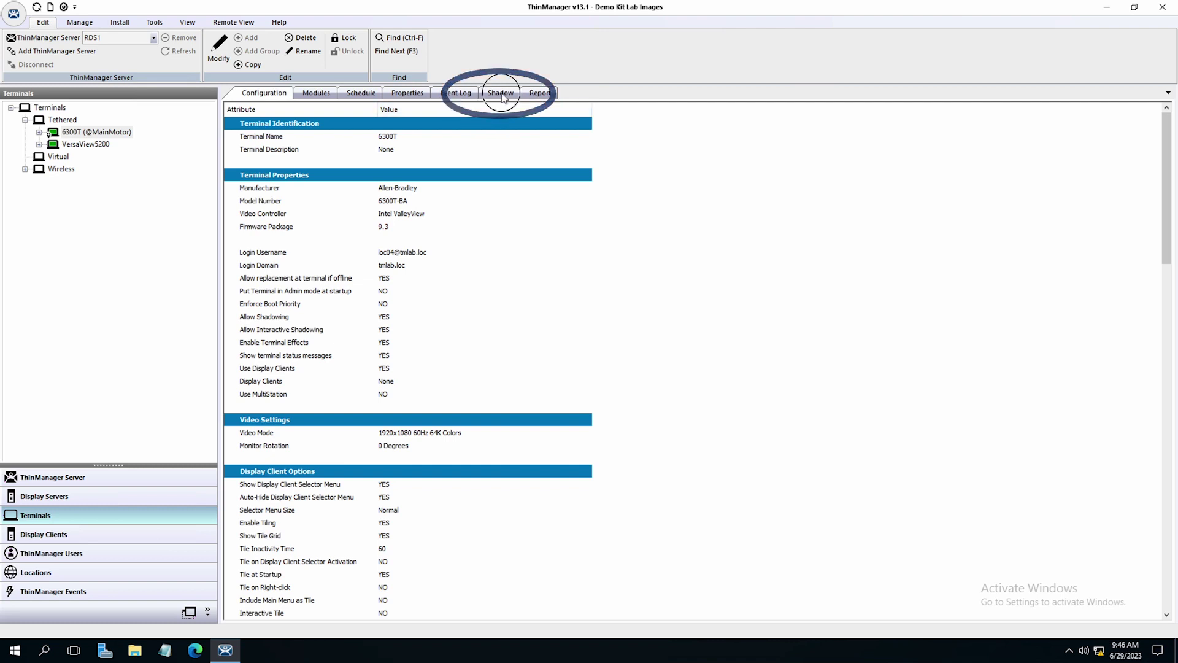
Shadow terminal 6300T to view its live PackMotorSchematic display client screen
left_click(502, 97)
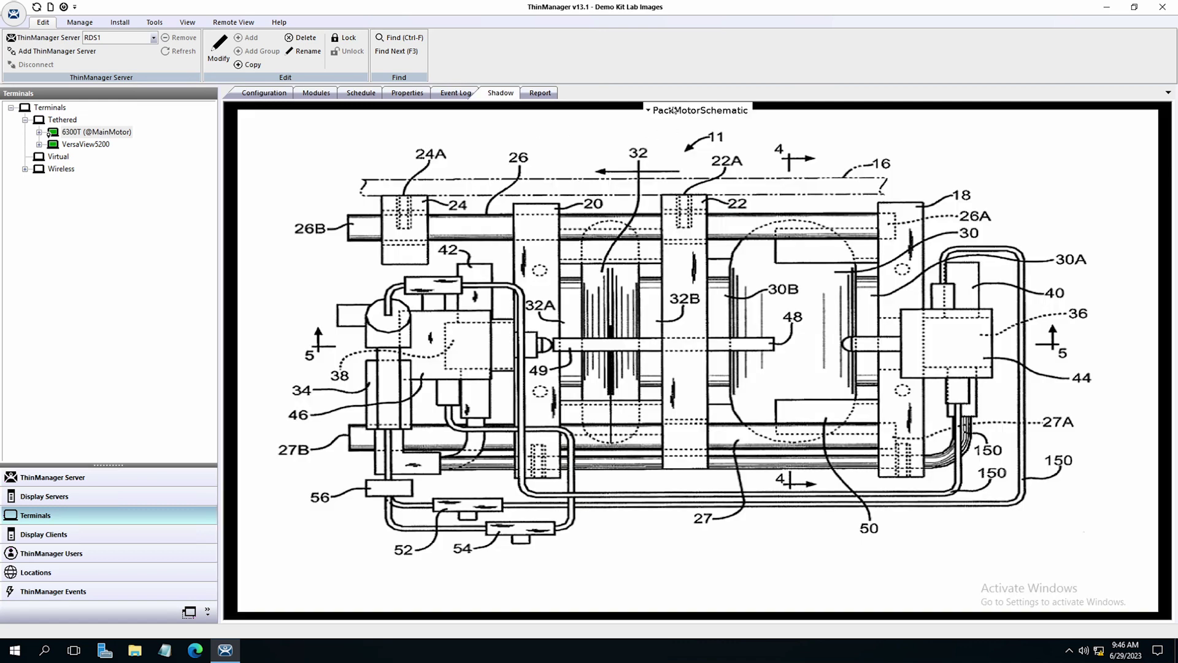
left_click(667, 111)
Log in on 6300T from Main Menu with the user's name, then enter their PIN
left_click(667, 130)
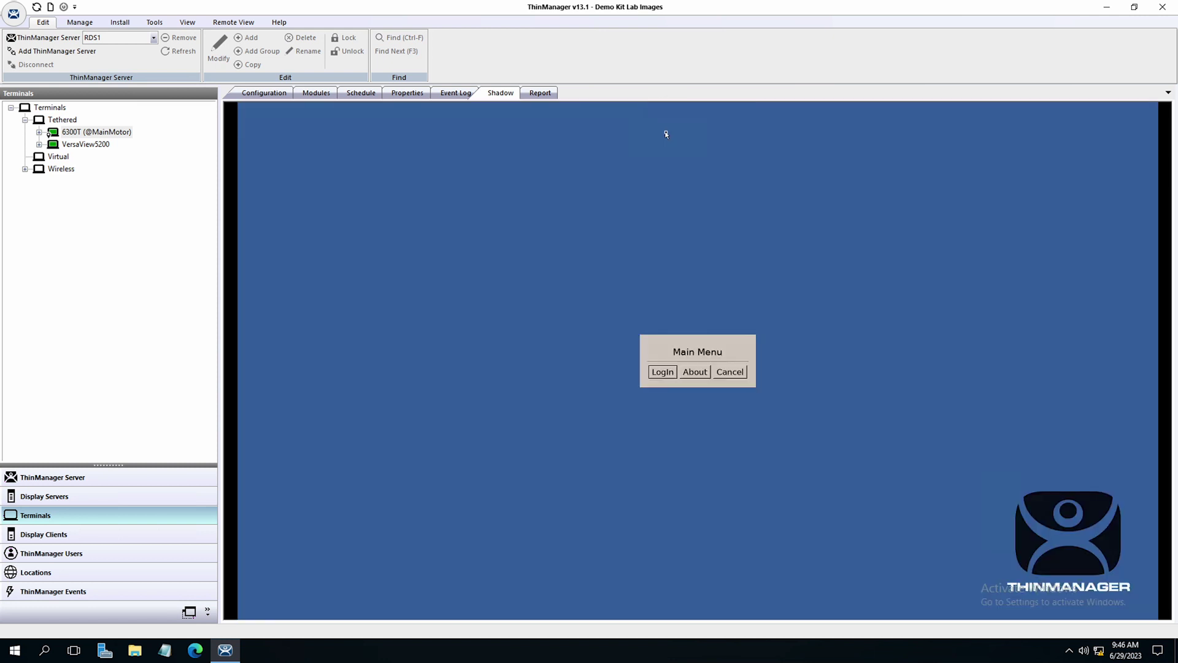
left_click(670, 374)
type("adam")
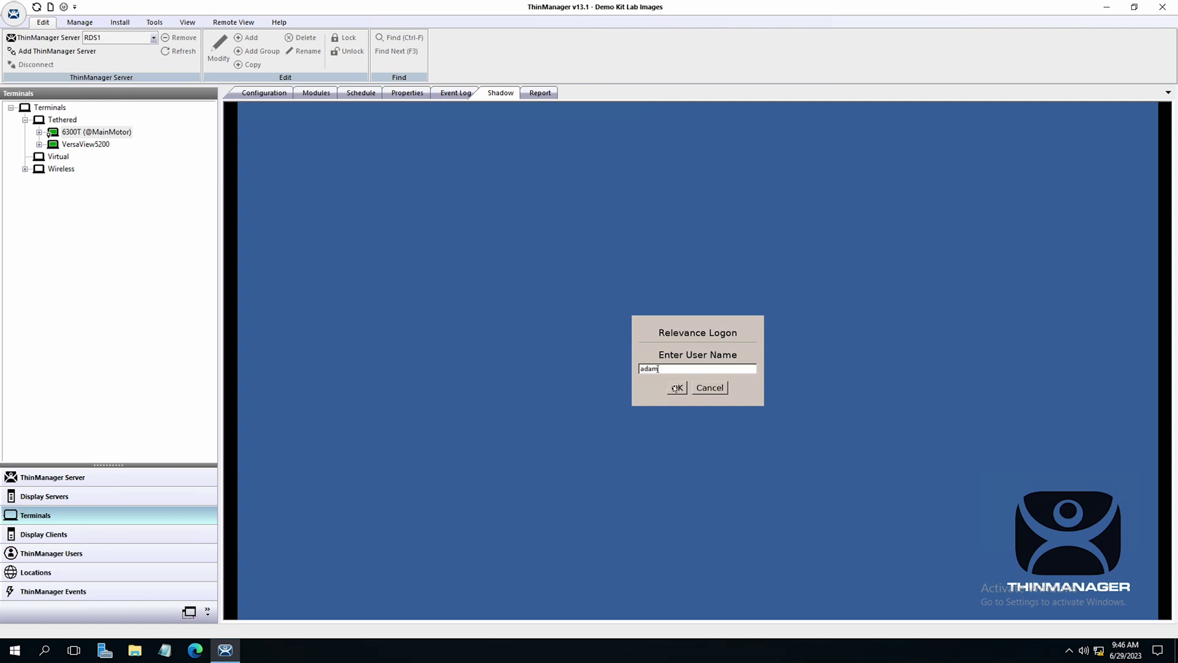
left_click(676, 387)
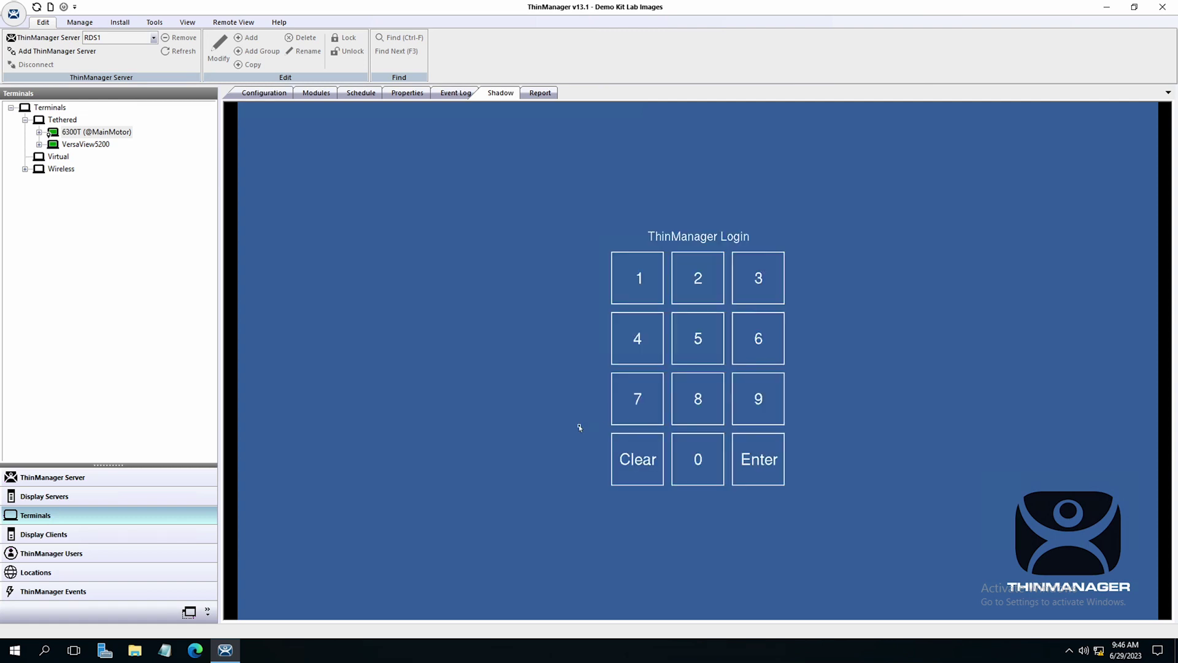
type("234")
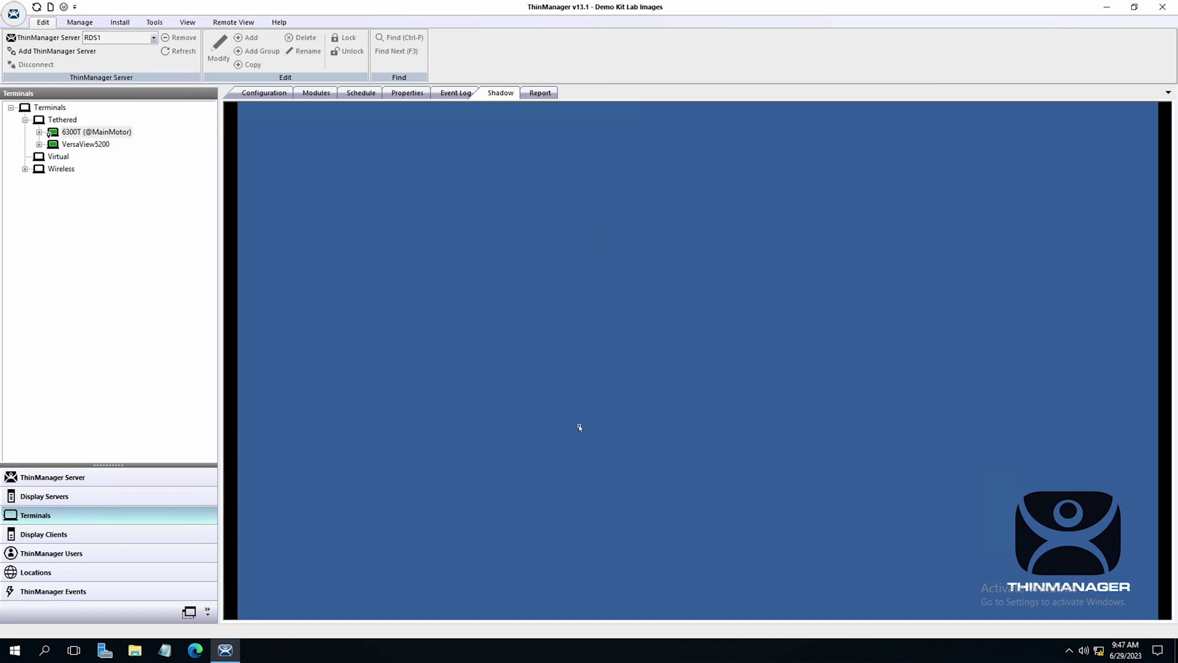